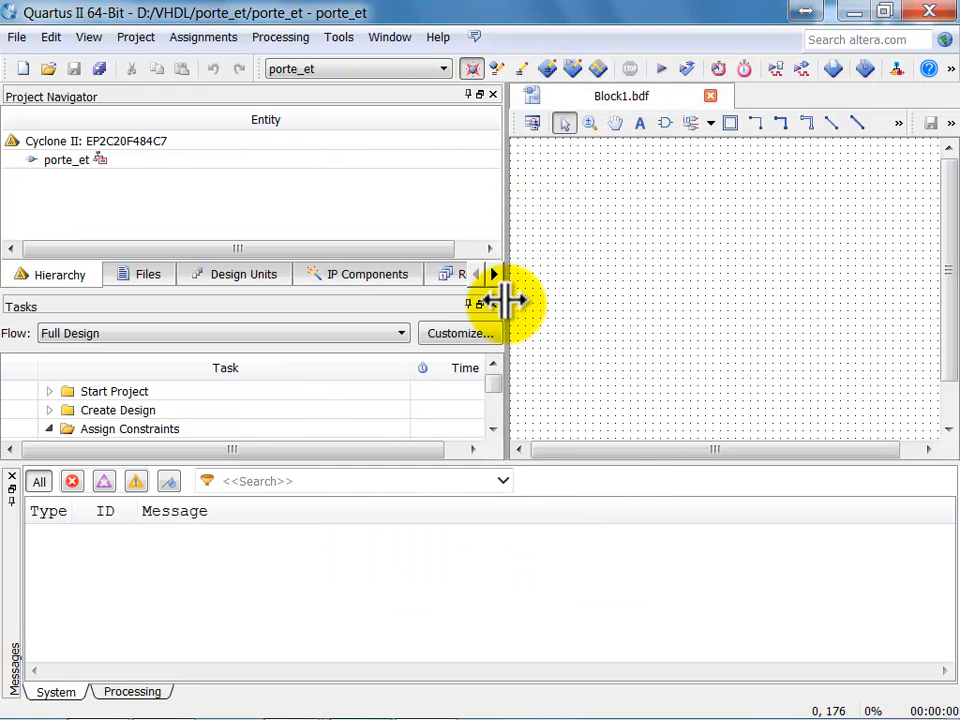
# Enlarge the schematic drawing area by narrowing the project navigator and tasks panes and reducing the message pane's height.
pyautogui.moveTo(505, 300); pyautogui.dragTo(311, 306)
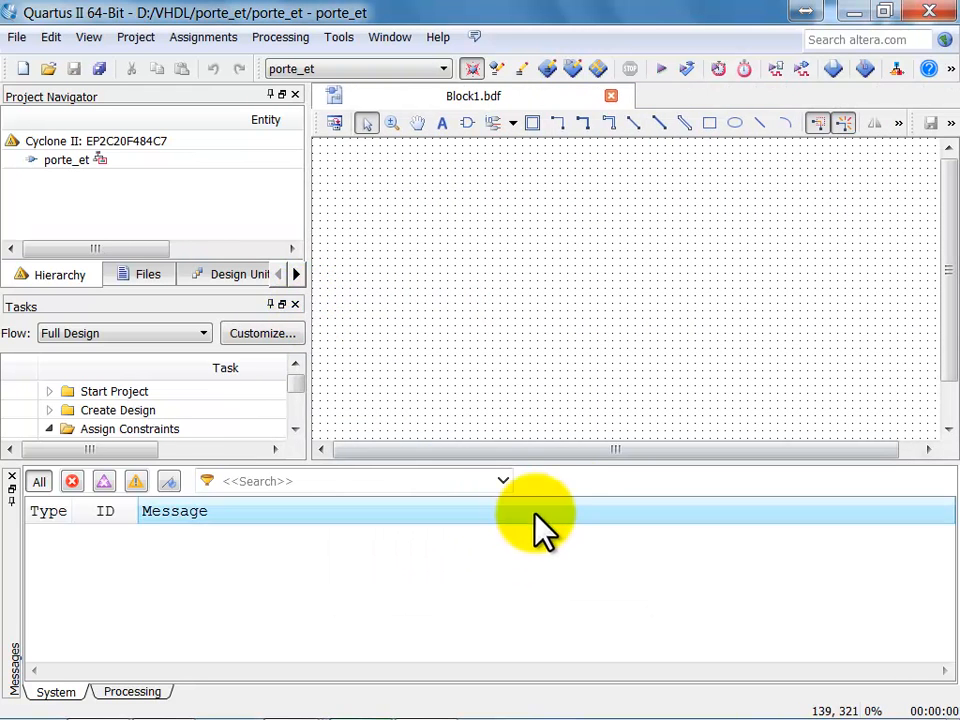
pyautogui.moveTo(570, 460); pyautogui.dragTo(566, 522)
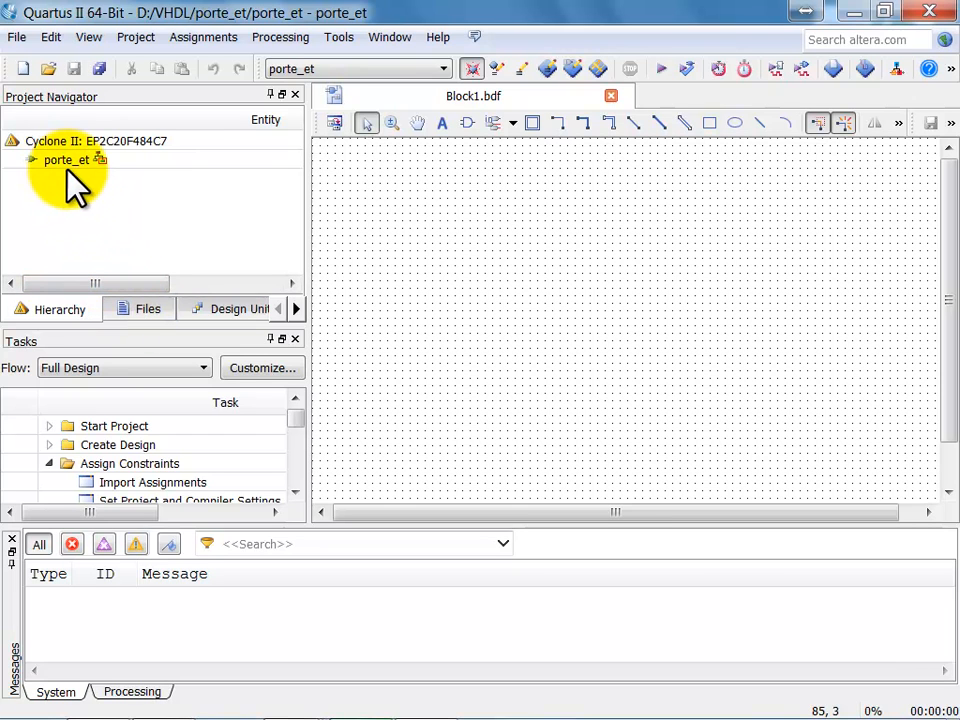
# Save the Block1.bdf schematic as porte_et.bdf in the porte_et folder, adding it to the current project.
pyautogui.click(136, 310)
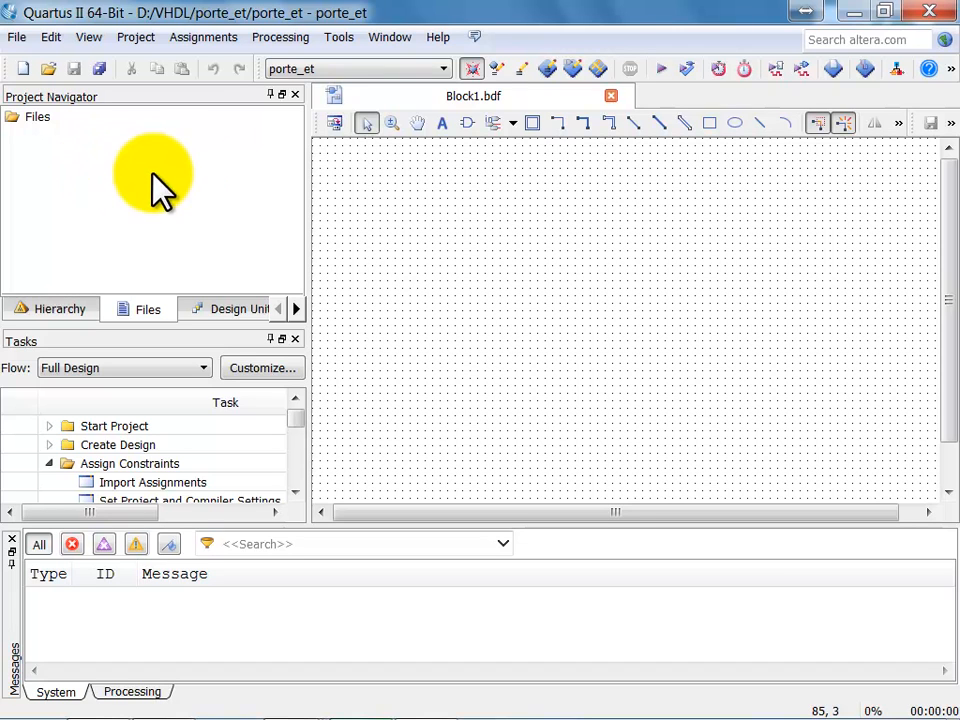
pyautogui.click(483, 99)
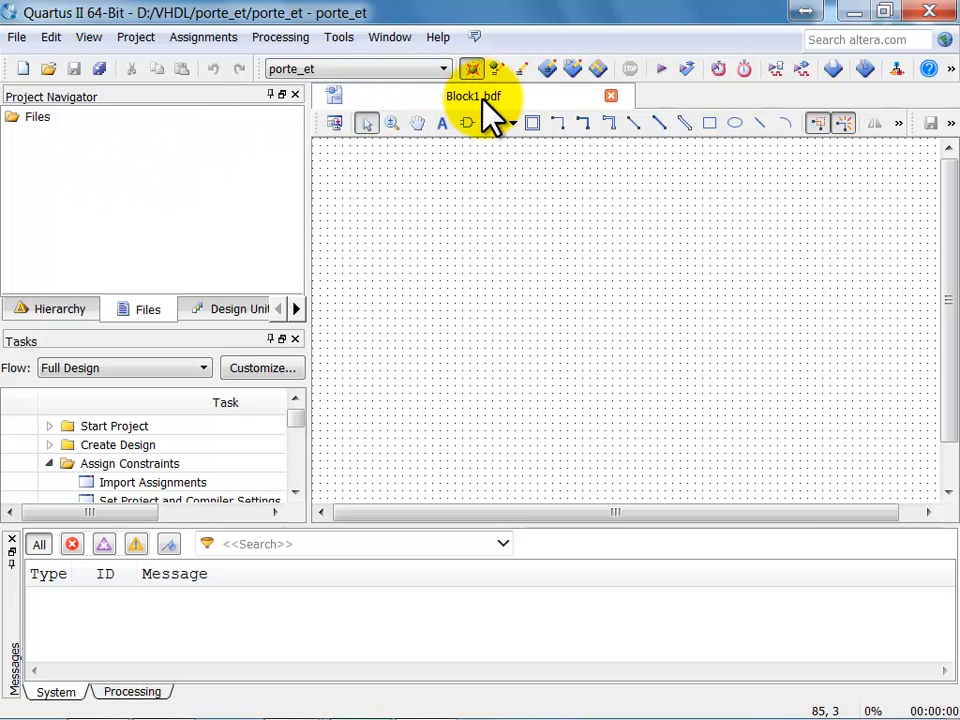
pyautogui.click(17, 38)
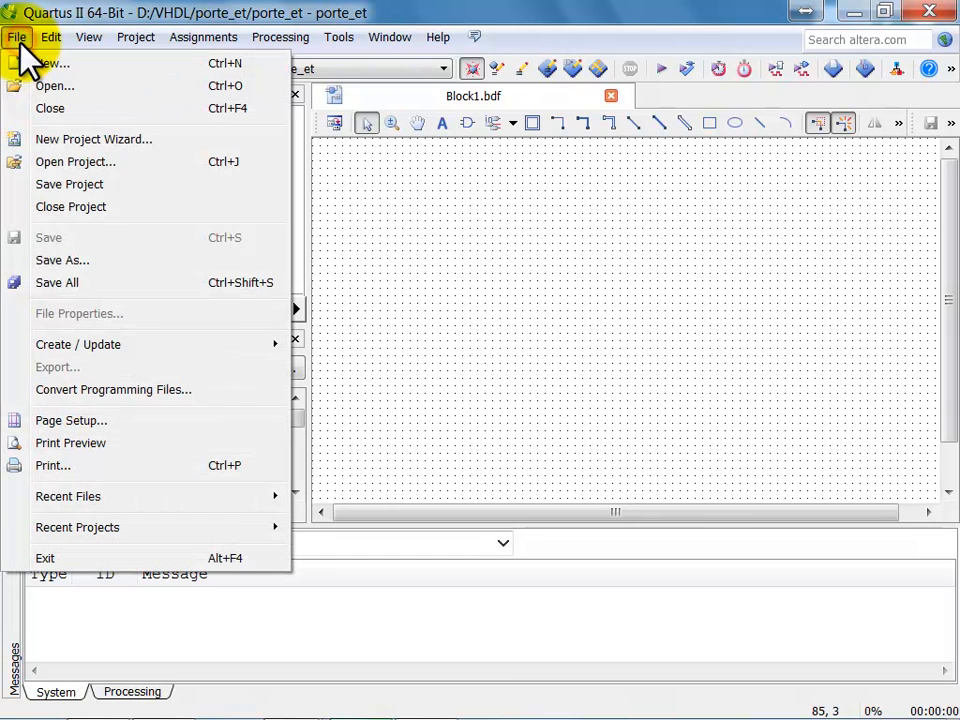
pyautogui.click(62, 261)
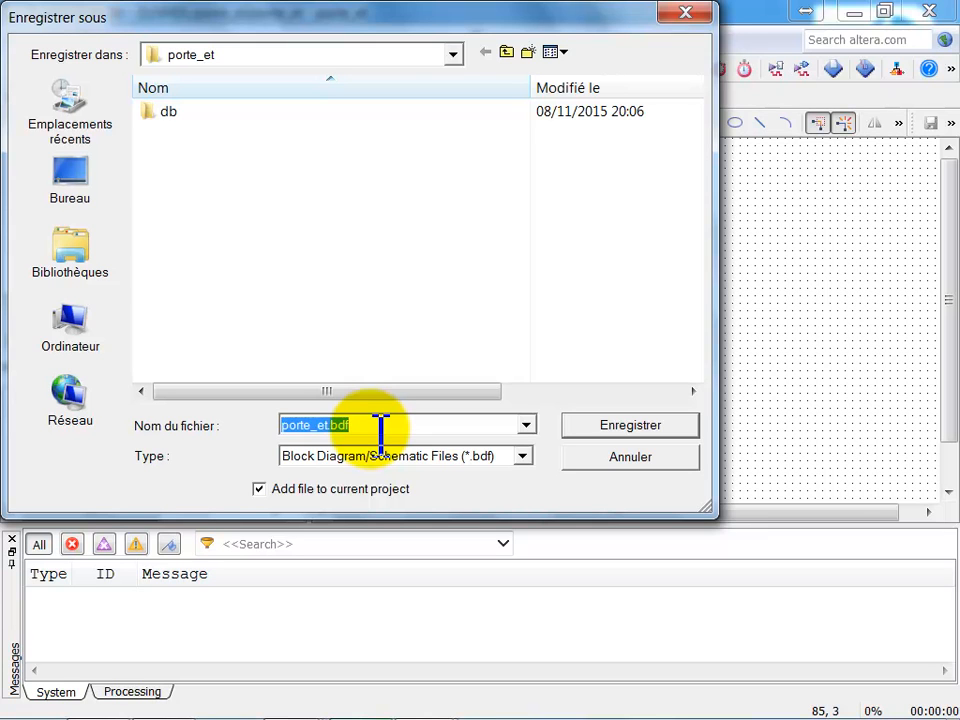
pyautogui.click(628, 430)
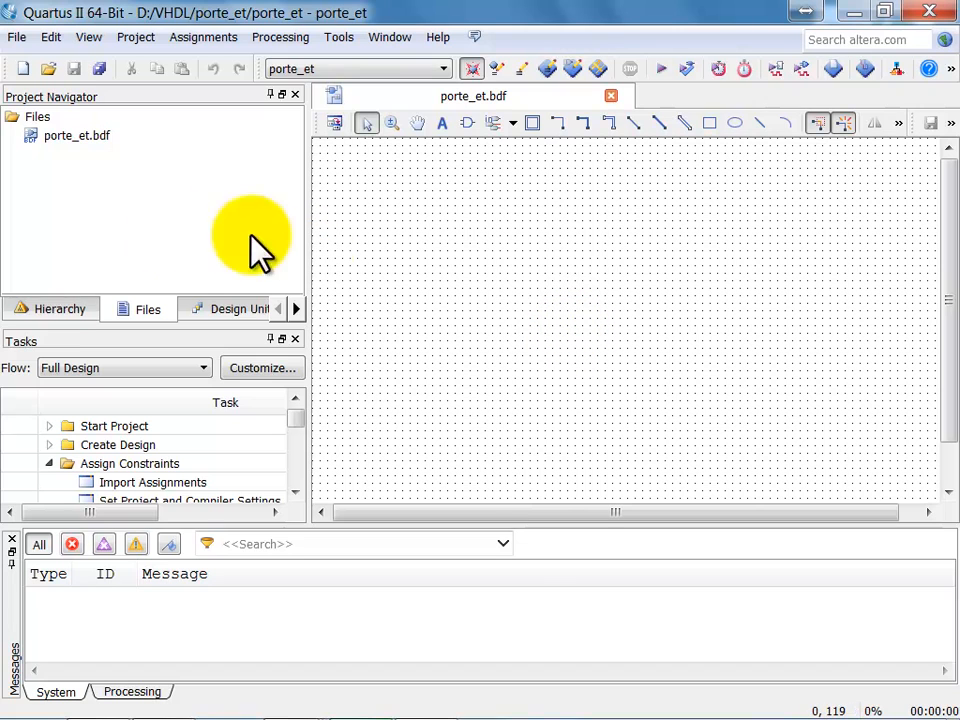
pyautogui.click(60, 310)
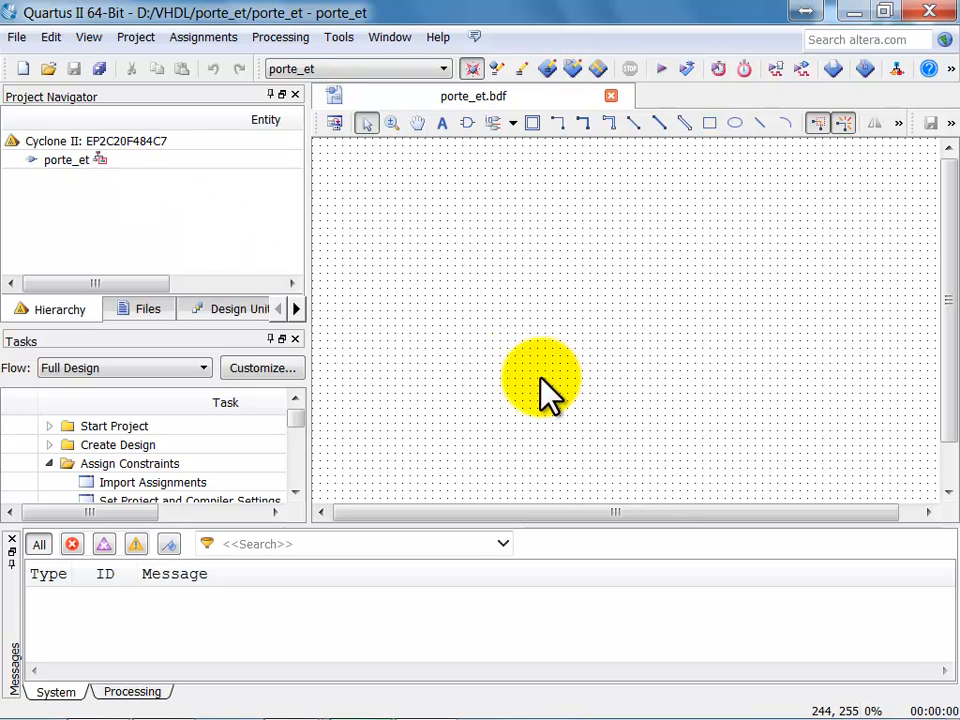
# Insert one and2 gate from the primitives logic library into the empty schematic.
pyautogui.click(468, 124)
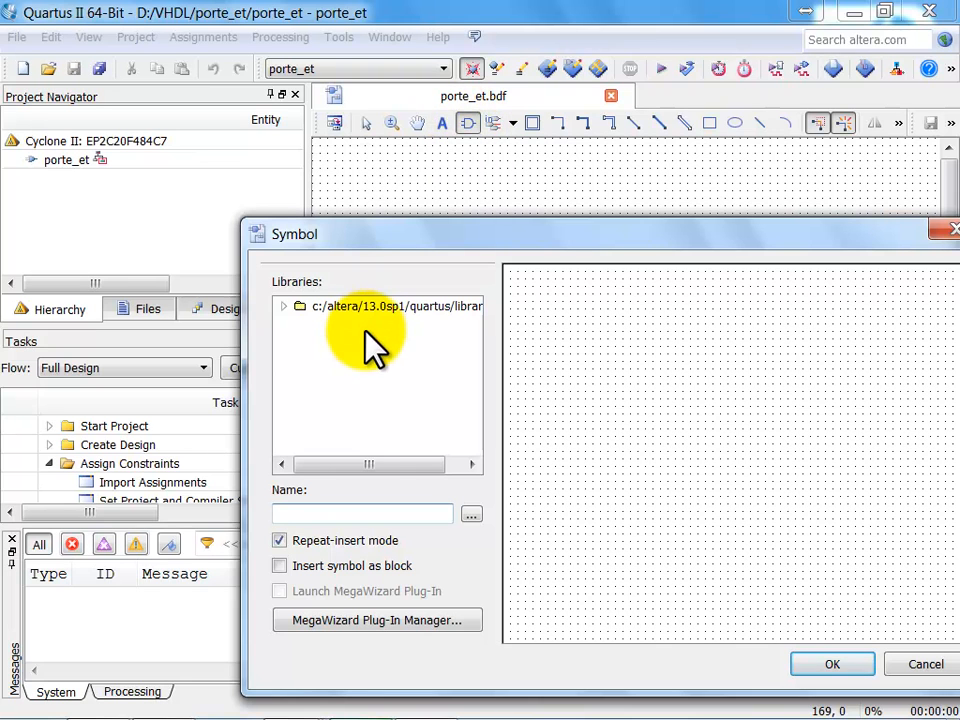
pyautogui.click(284, 306)
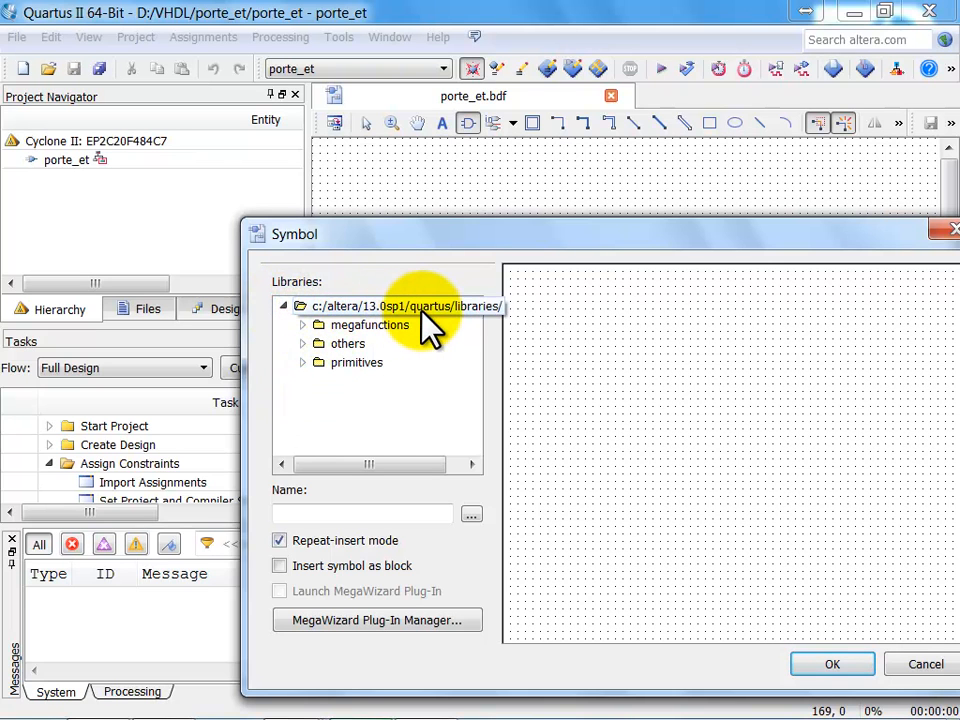
pyautogui.click(302, 362)
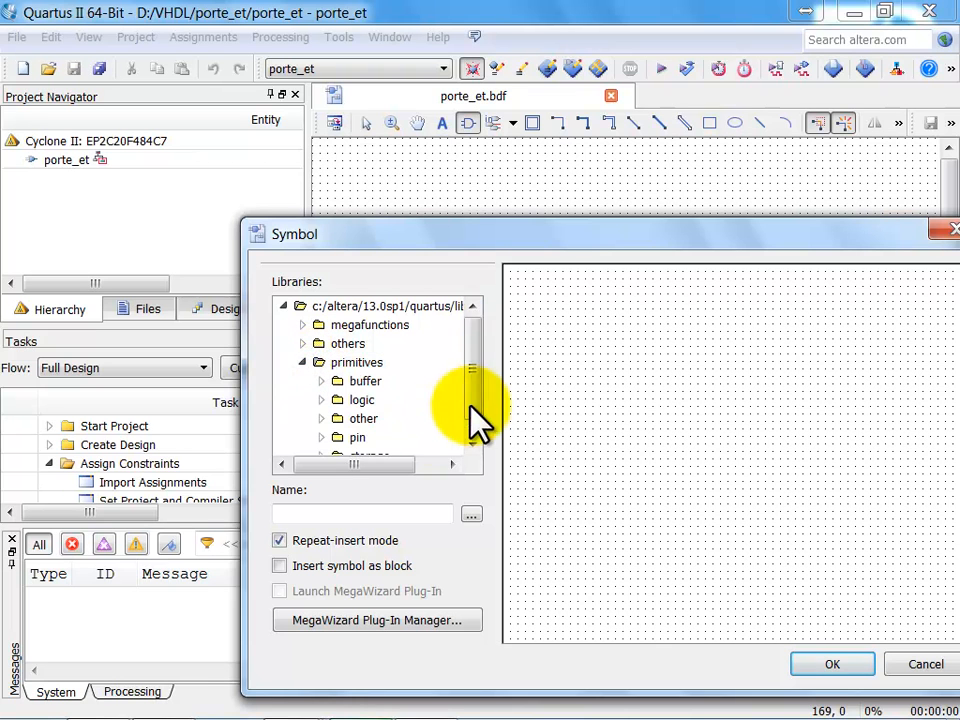
pyautogui.moveTo(472, 360); pyautogui.dragTo(467, 428)
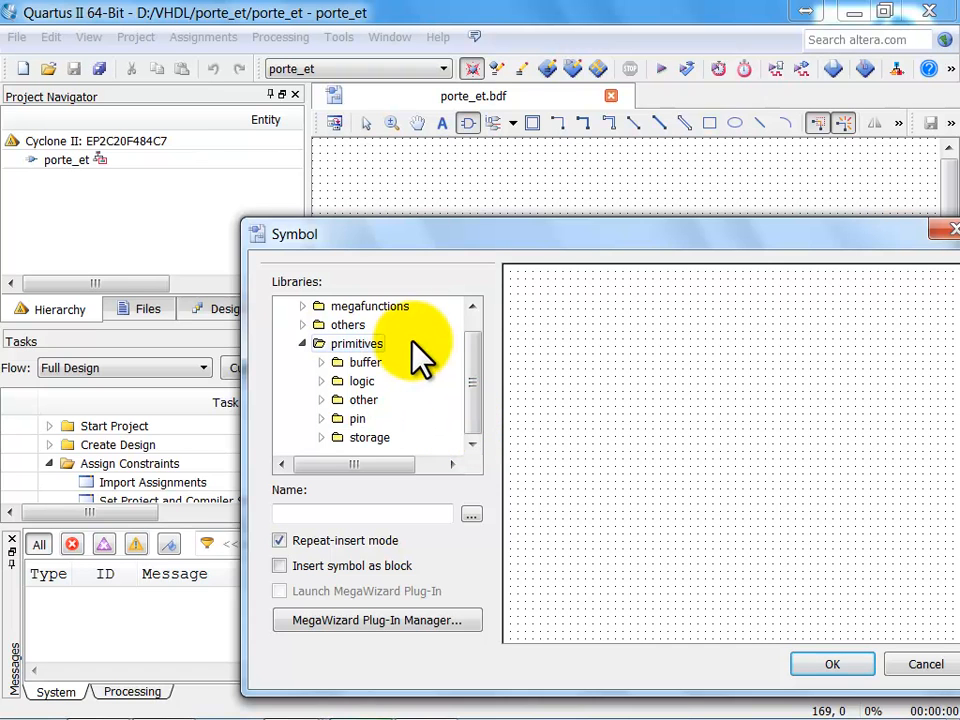
pyautogui.click(322, 381)
pyautogui.click(472, 444)
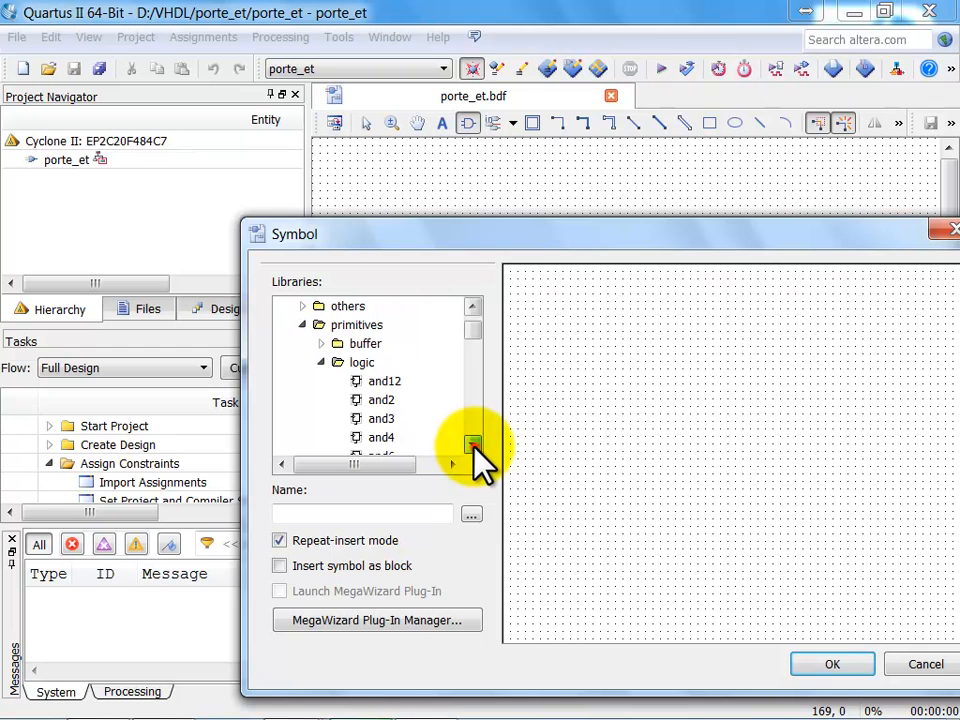
pyautogui.click(381, 401)
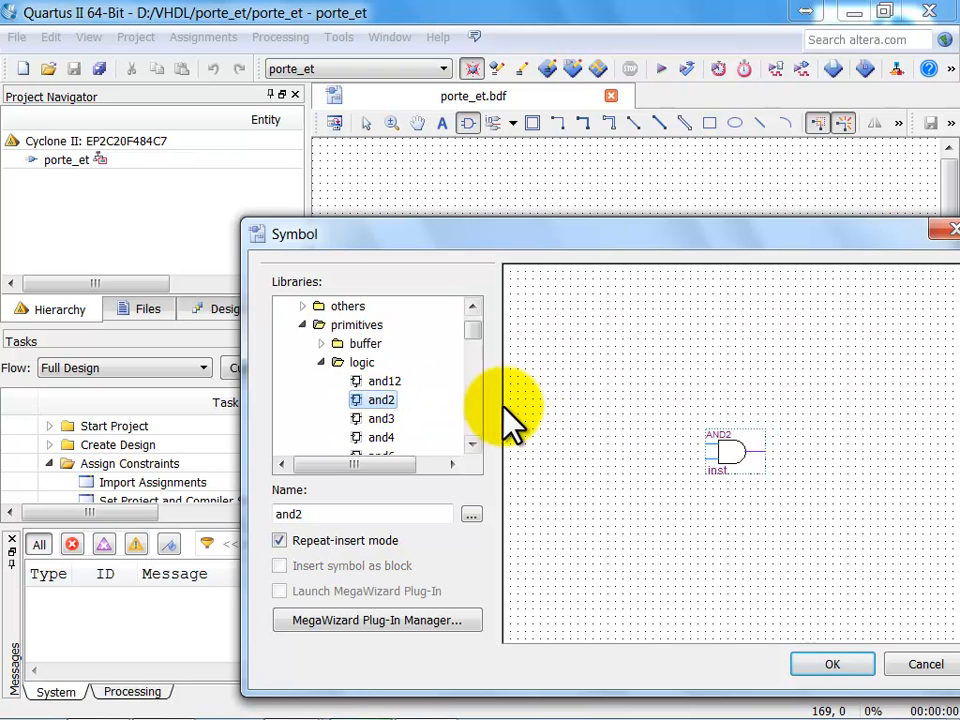
pyautogui.moveTo(476, 331); pyautogui.dragTo(472, 426)
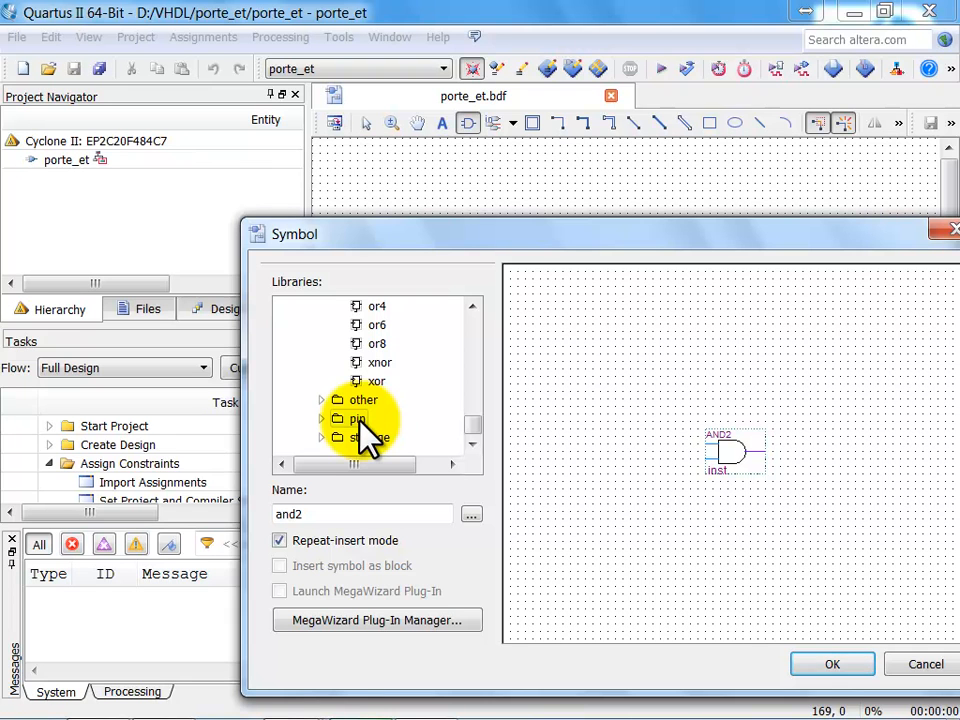
pyautogui.click(834, 665)
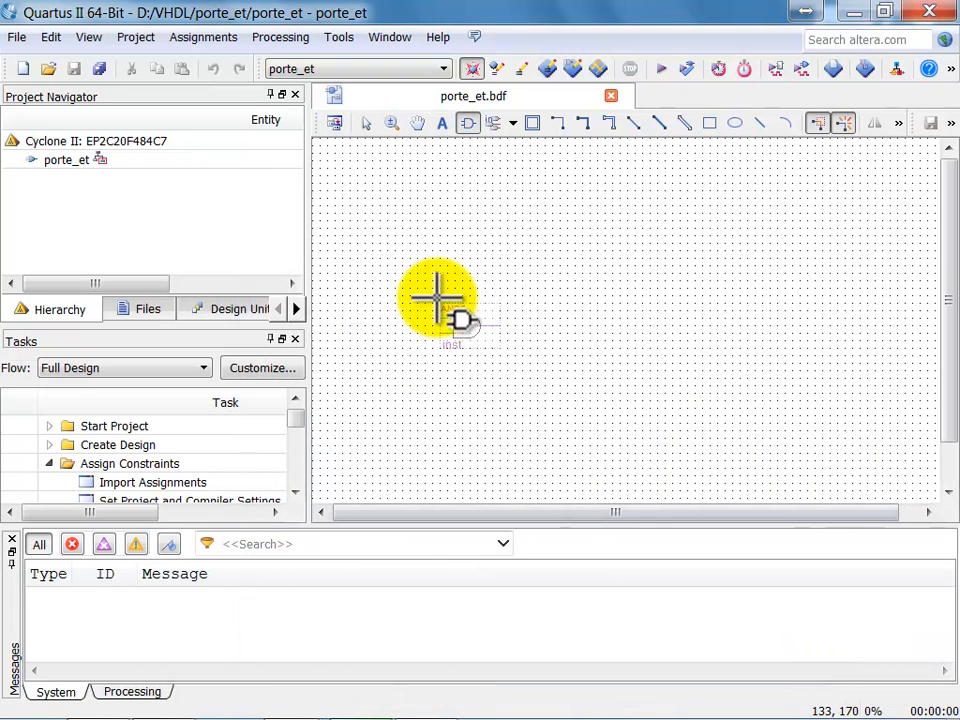
pyautogui.click(616, 264)
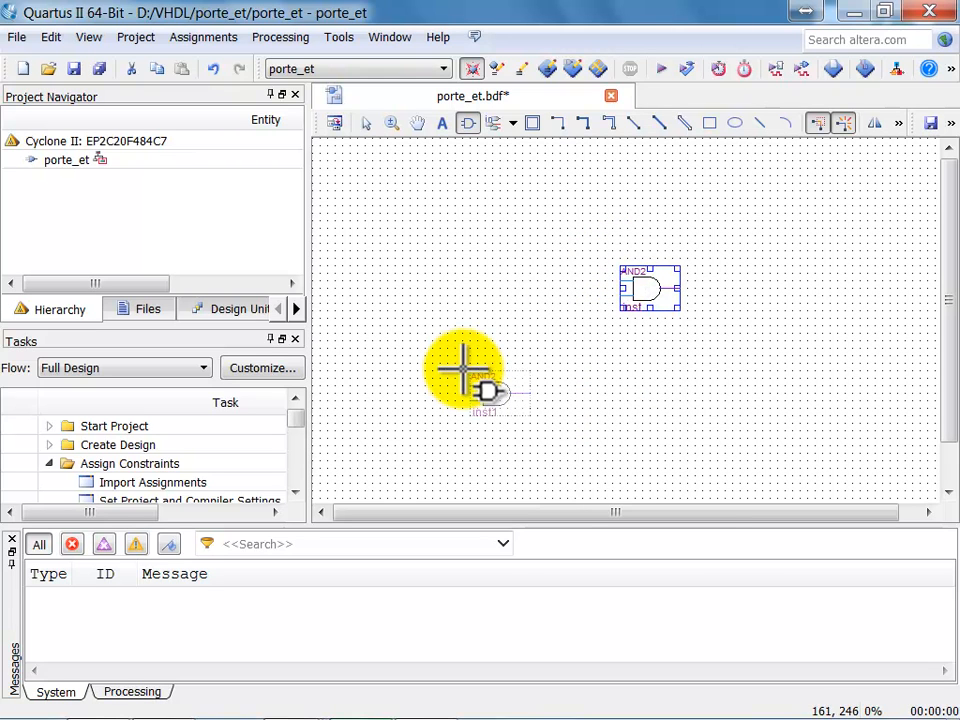
pyautogui.press('Escape')
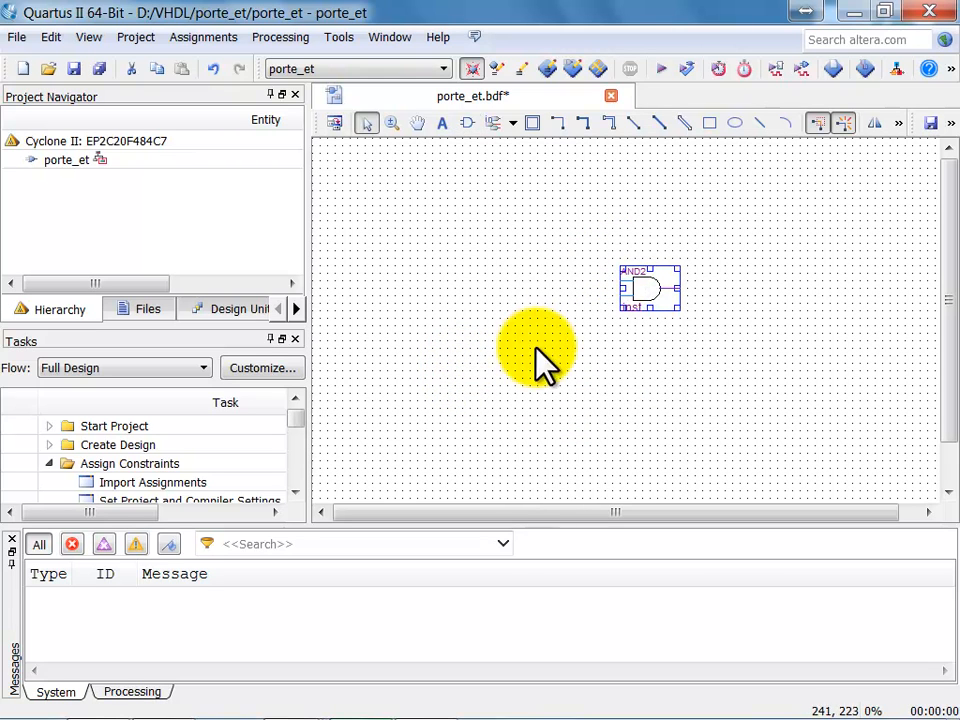
# Move the AND2 gate horizontally to the middle of the visible drawing area, leaving room for pins on both sides.
pyautogui.keyDown('ctrl'); pyautogui.scroll(1, 570, 366); pyautogui.keyUp('ctrl')
pyautogui.keyDown('ctrl'); pyautogui.scroll(1, 566, 352); pyautogui.keyUp('ctrl')
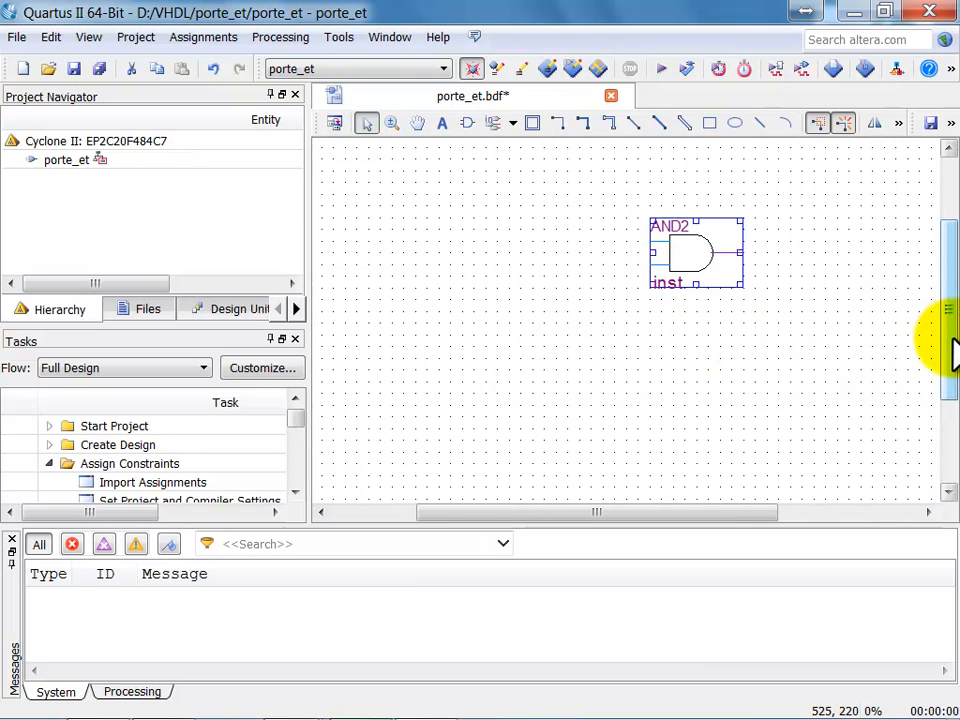
pyautogui.moveTo(950, 355); pyautogui.dragTo(951, 315)
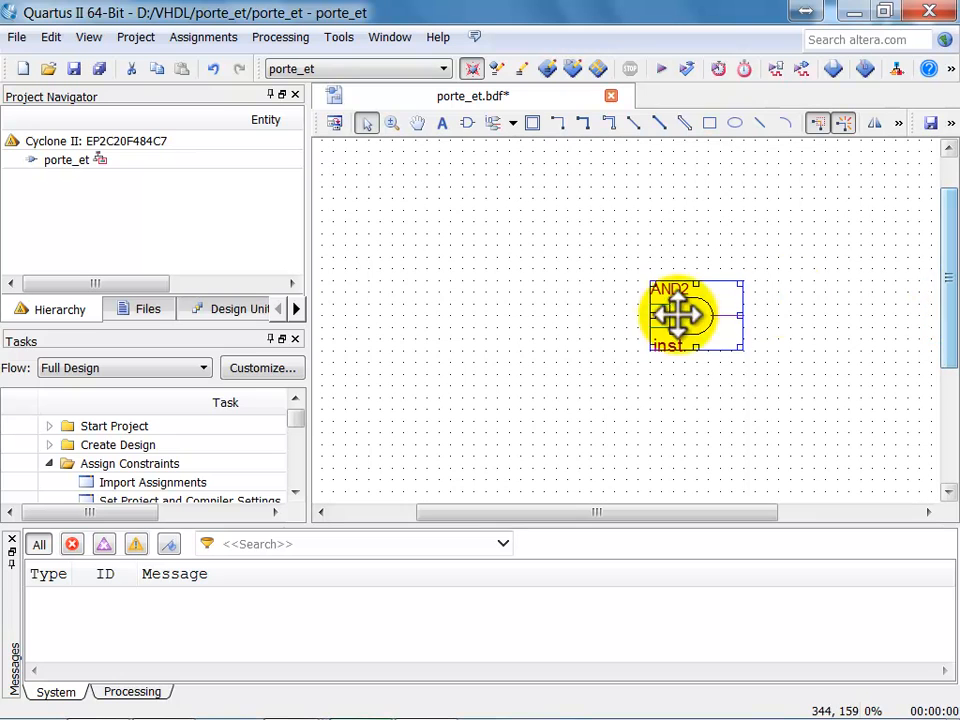
pyautogui.moveTo(683, 316); pyautogui.dragTo(615, 317)
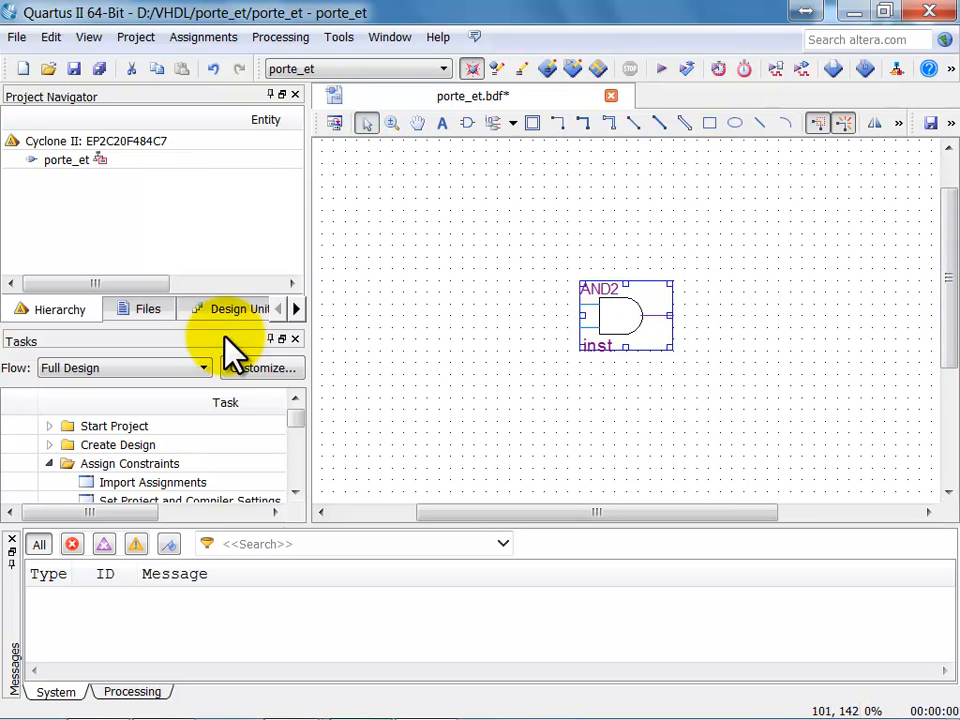
# Place two input pins one above the other, facing the two inputs of the AND2 gate.
pyautogui.click(514, 124)
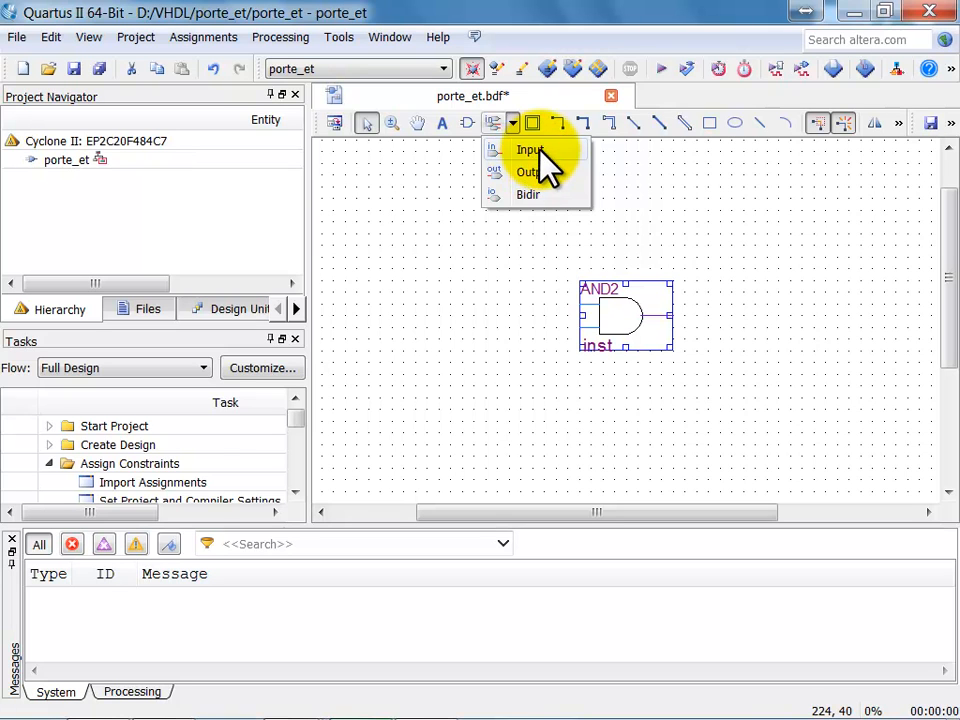
pyautogui.click(540, 151)
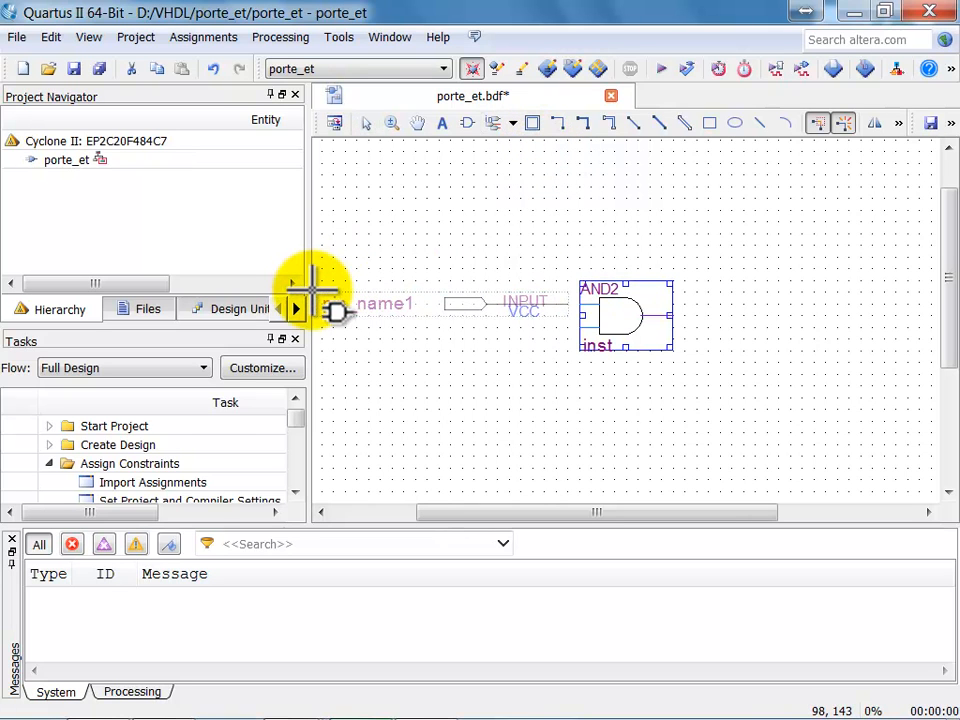
pyautogui.click(313, 290)
pyautogui.click(314, 312)
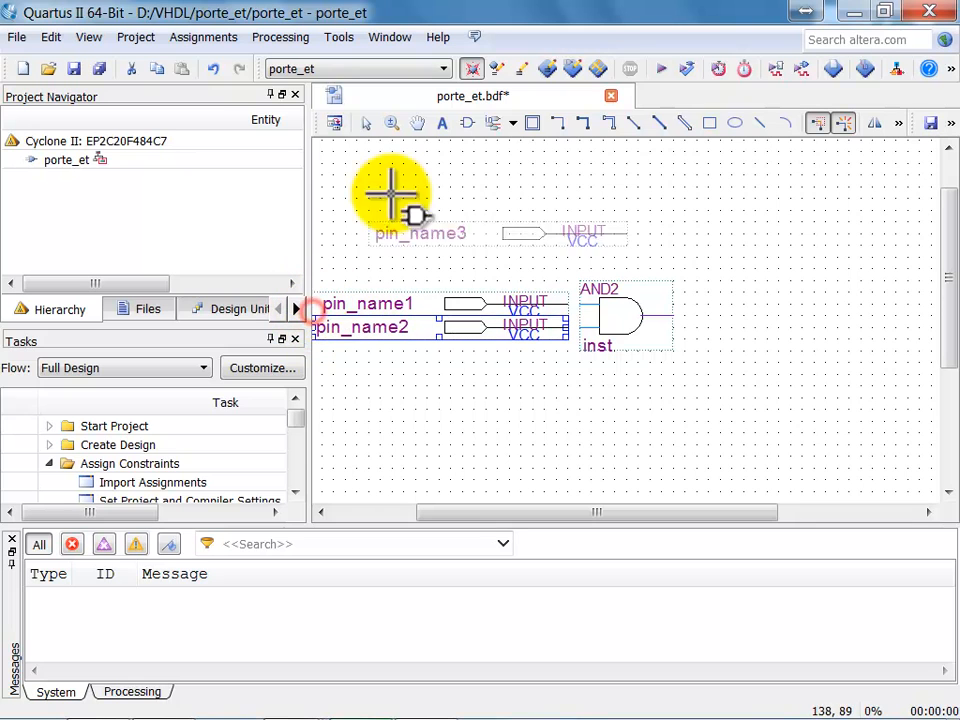
# Place one output pin in line with the output of the AND2 gate.
pyautogui.click(513, 122)
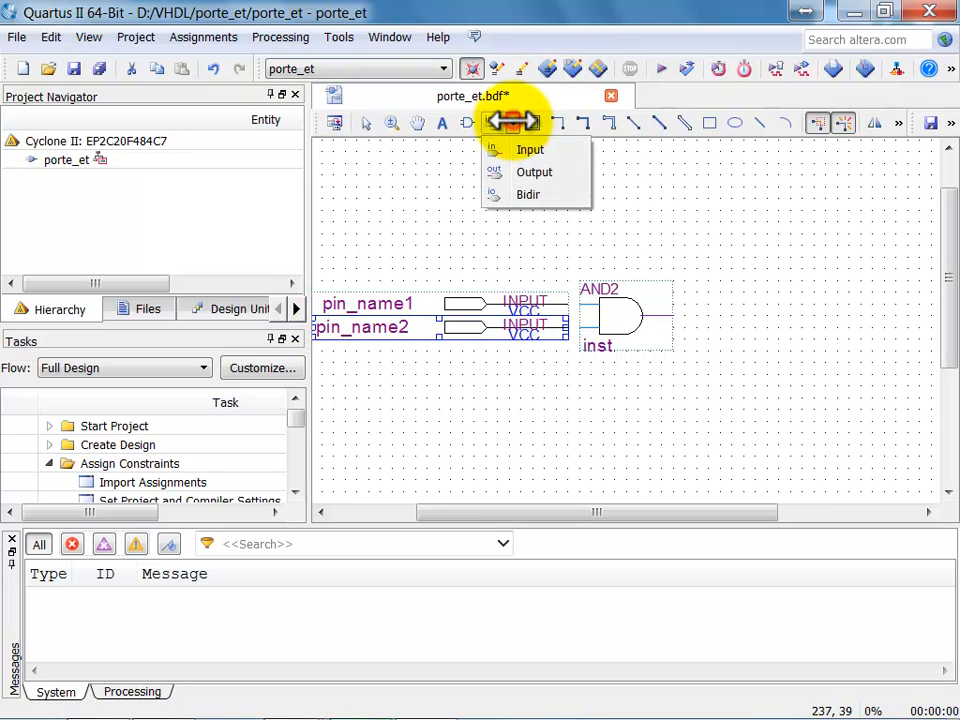
pyautogui.click(534, 172)
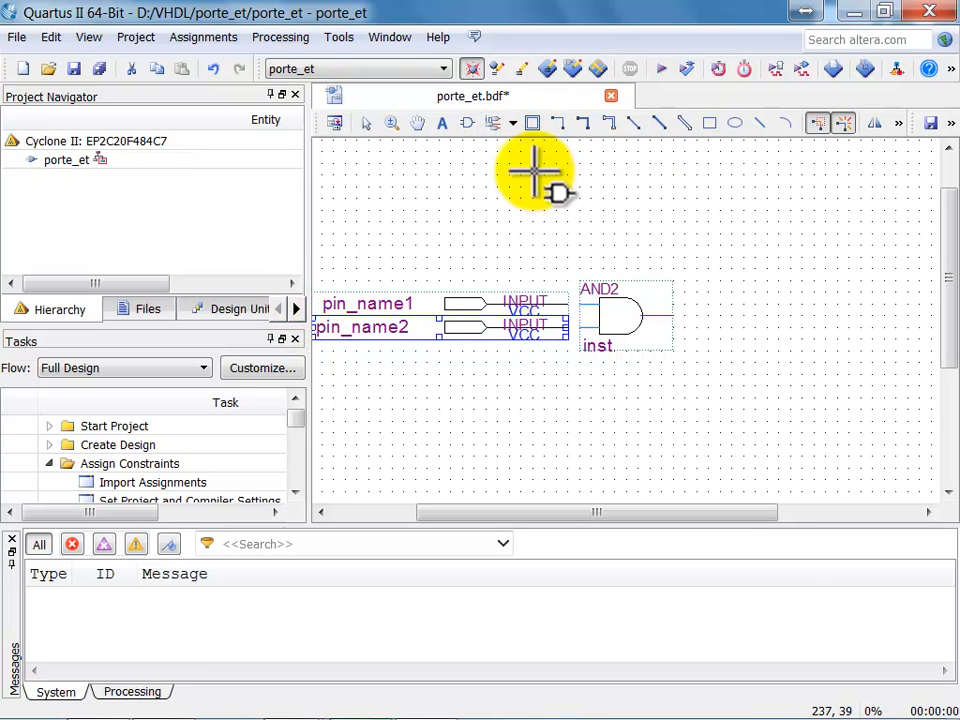
pyautogui.click(684, 297)
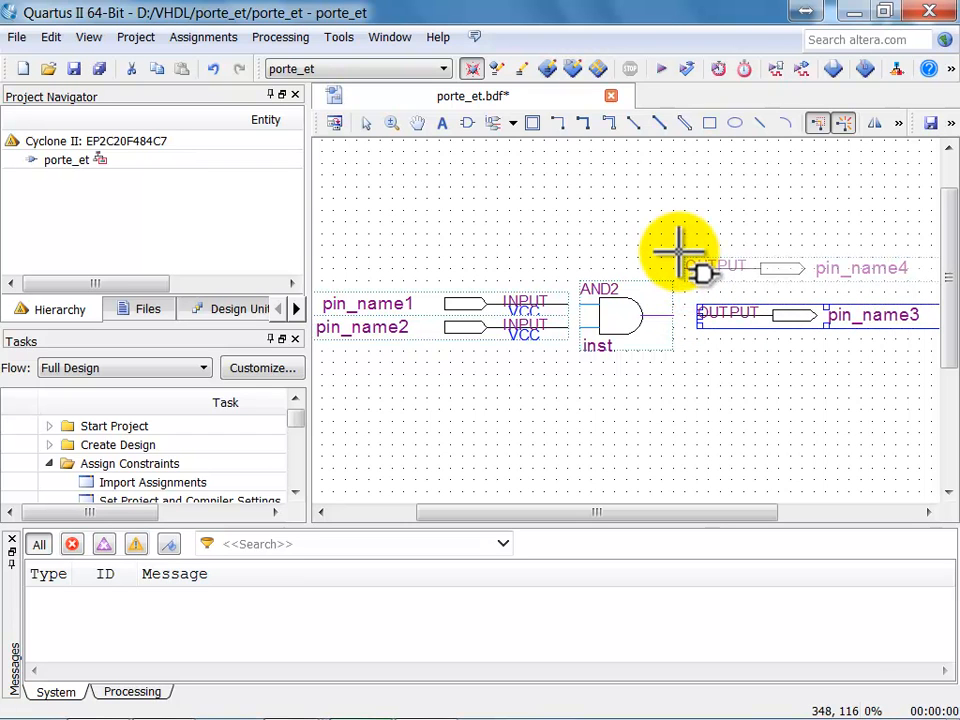
pyautogui.press('Escape')
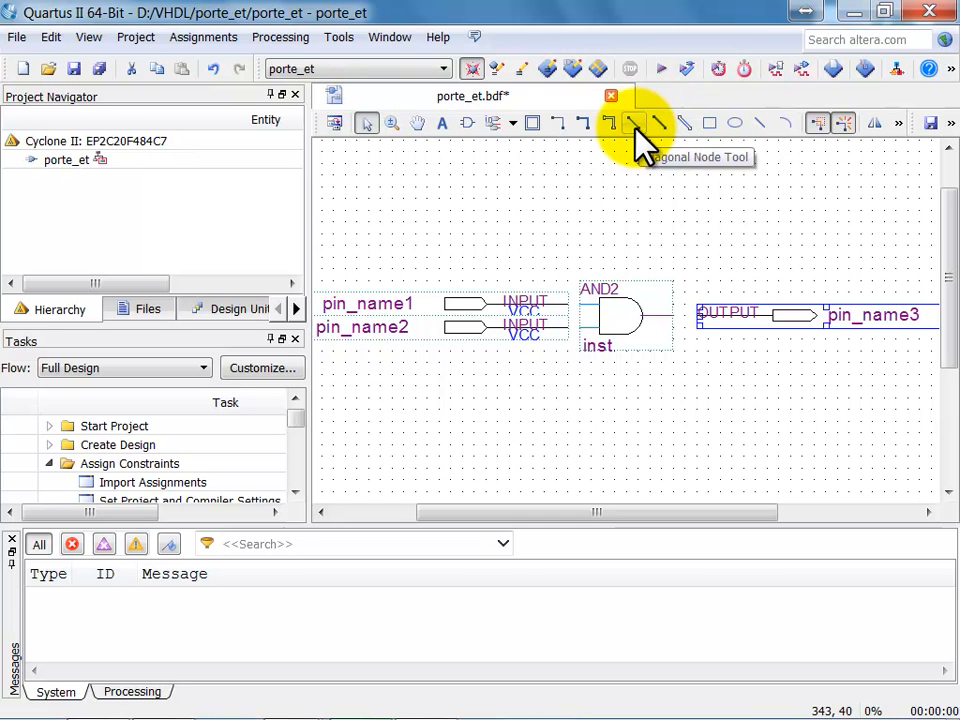
# Wire both input pins to the AND2 gate's inputs and its output to the output pin using the Orthogonal Node tool.
pyautogui.click(559, 123)
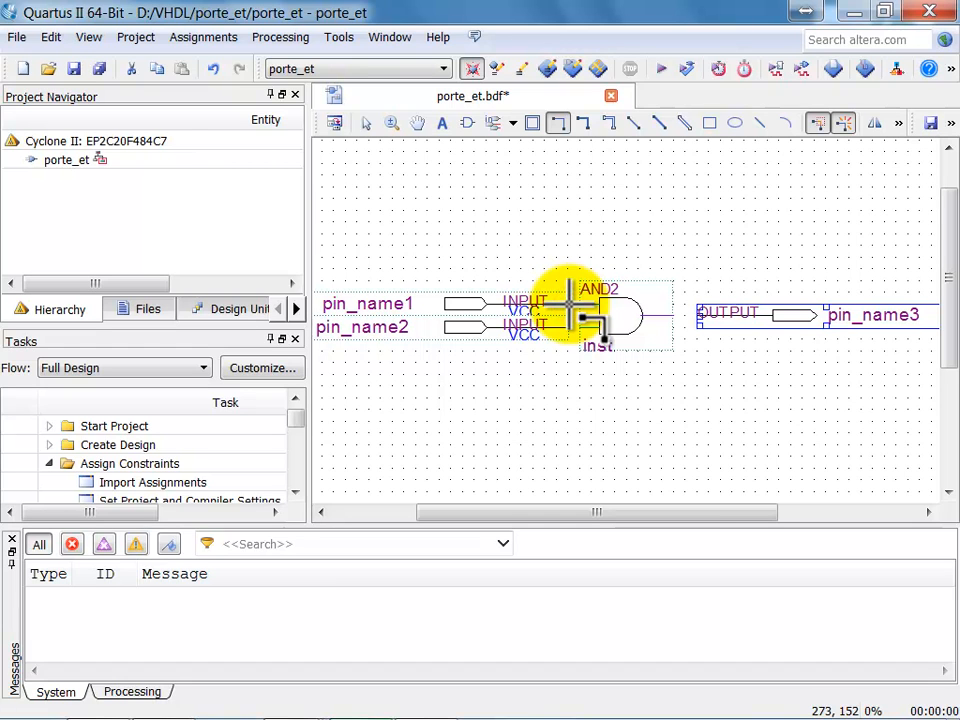
pyautogui.moveTo(568, 304); pyautogui.dragTo(580, 304)
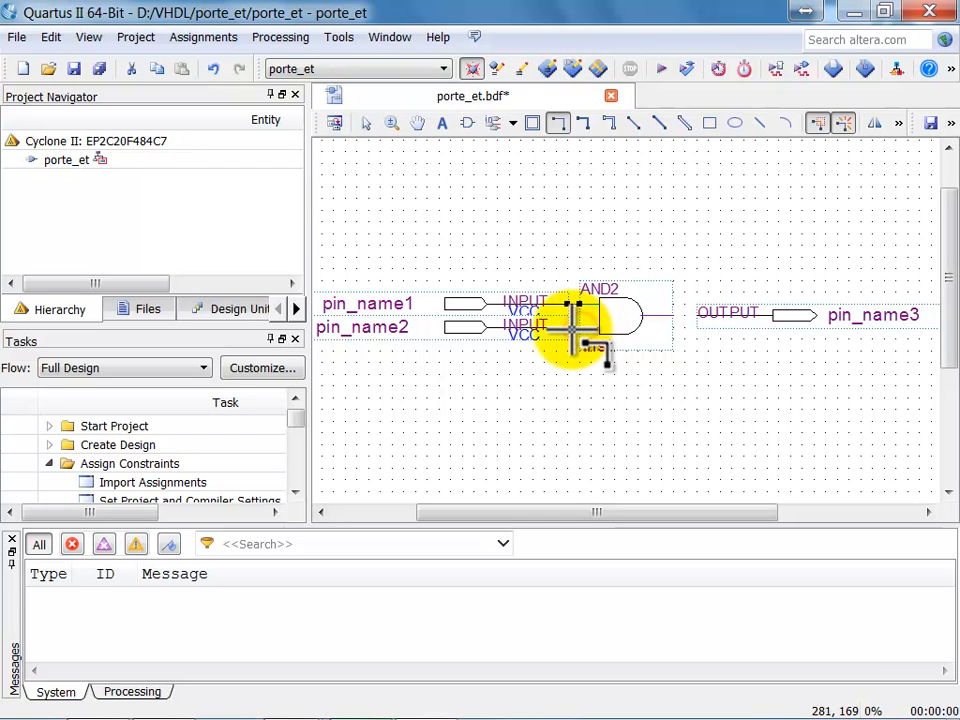
pyautogui.moveTo(568, 327); pyautogui.dragTo(580, 327)
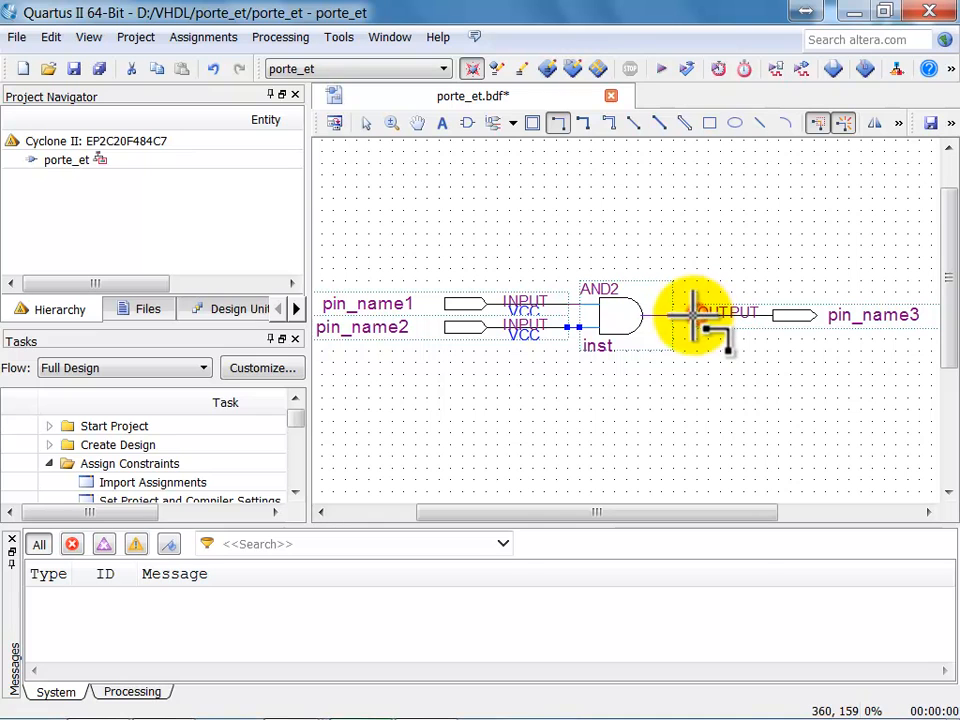
pyautogui.click(673, 316)
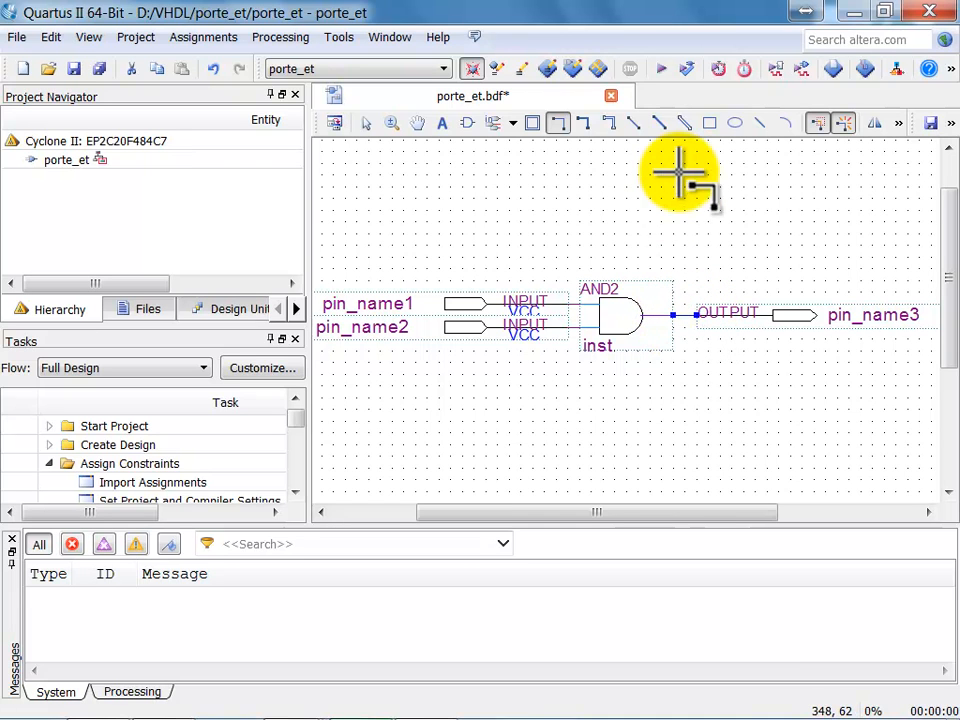
pyautogui.press('Escape')
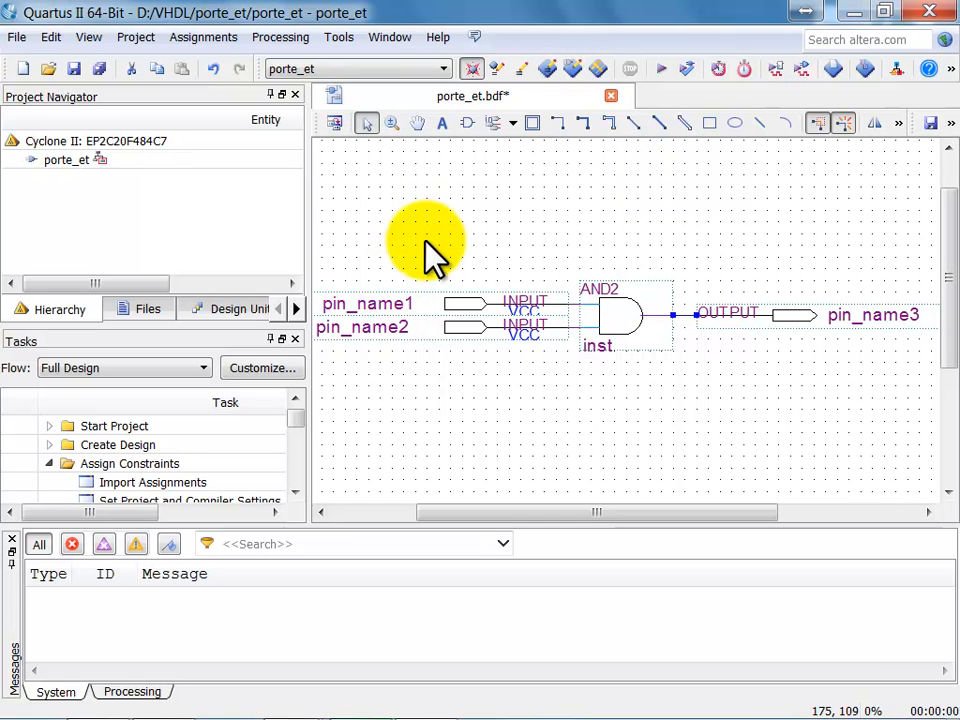
# Rename the upper input pin to entree1 and the lower input pin to entree2.
pyautogui.doubleClick(392, 301)
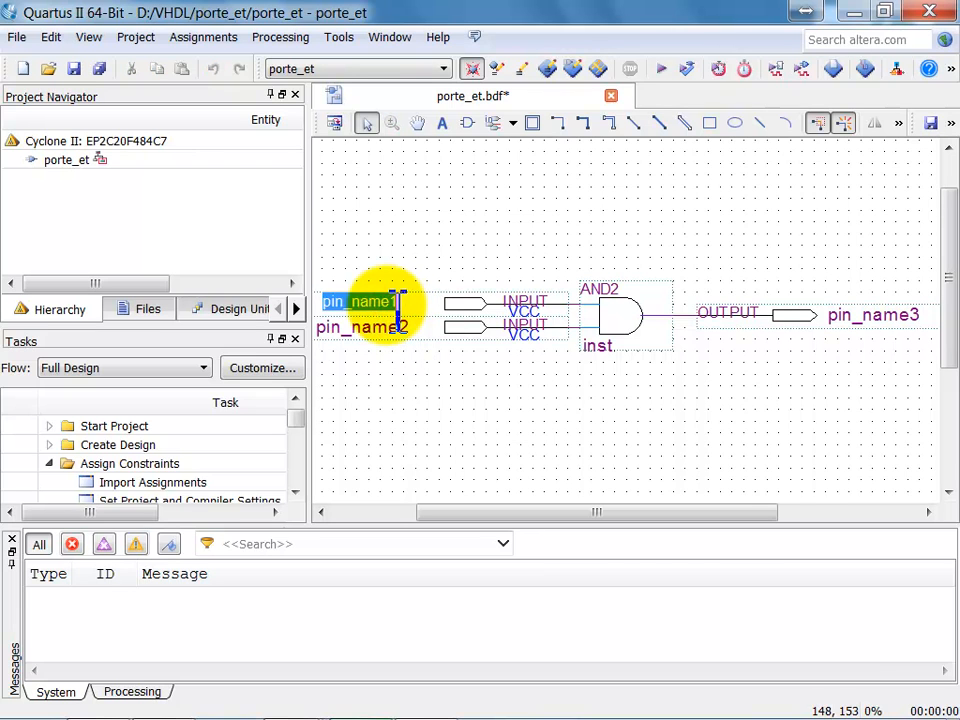
pyautogui.write('etree')
pyautogui.press('BackSpace')
pyautogui.press('BackSpace')
pyautogui.press('BackSpace')
pyautogui.press('BackSpace')
pyautogui.write('nt')
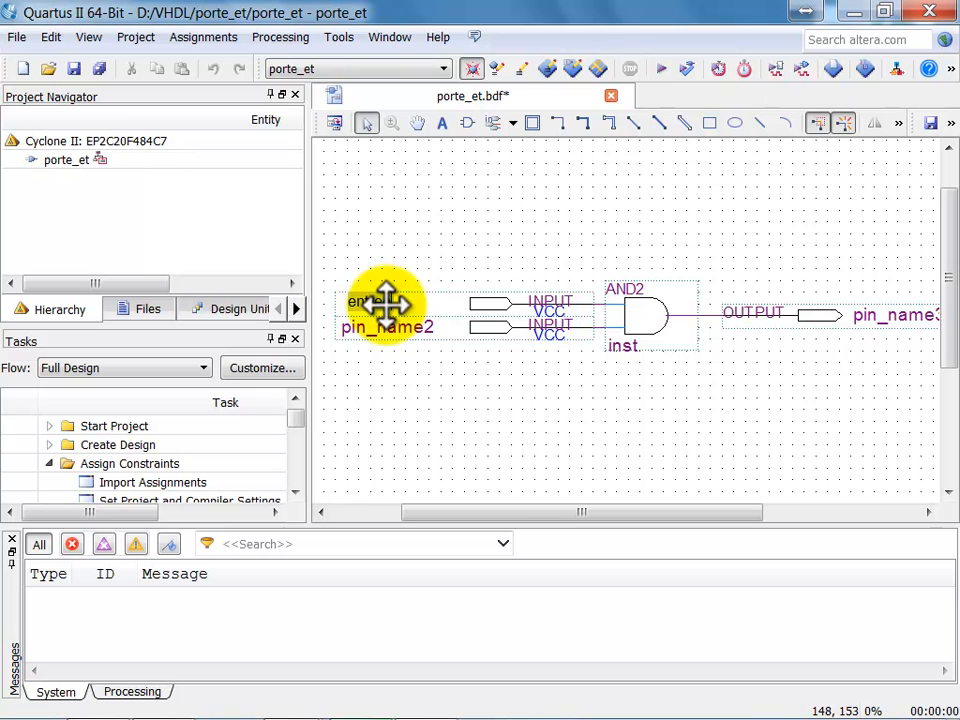
pyautogui.write('ree1')
pyautogui.press('Return')
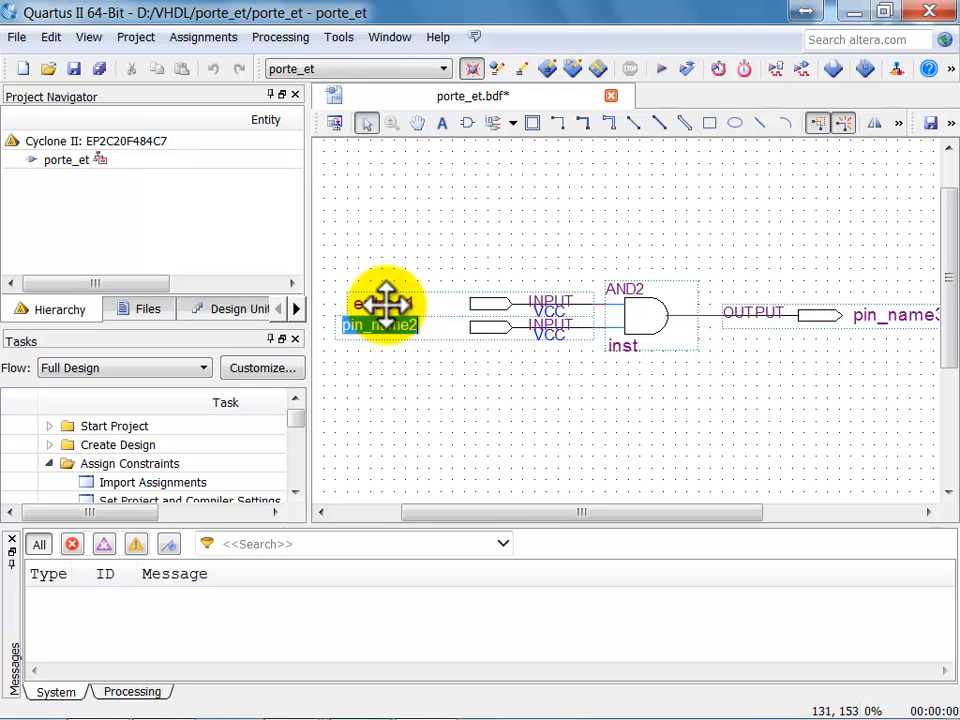
pyautogui.write('entree2')
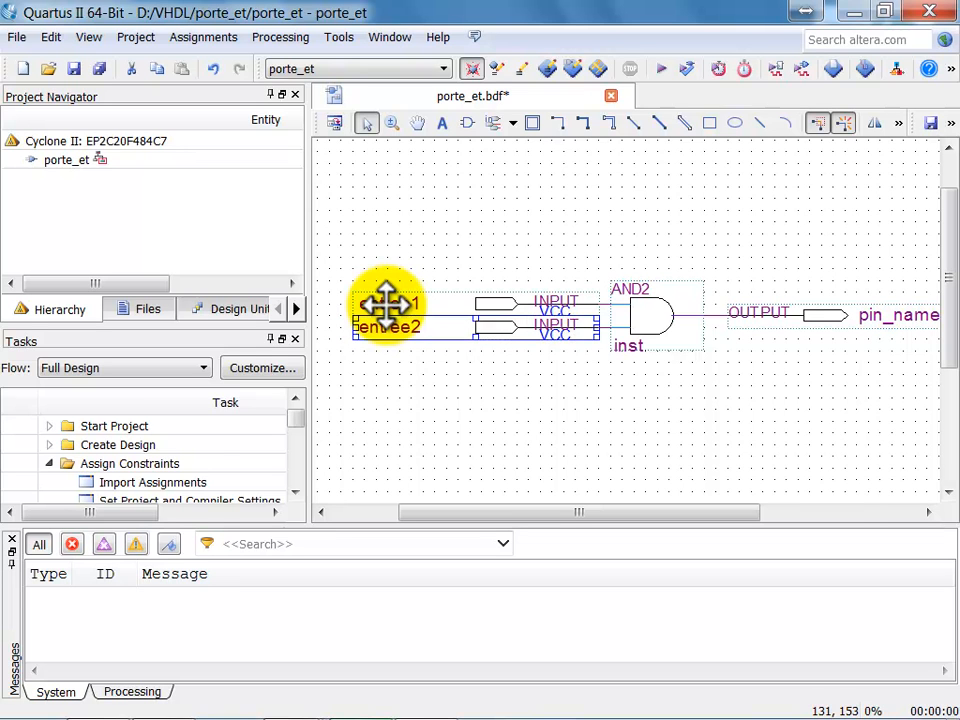
pyautogui.press('Return')
# Rename the output pin to sortie and save the porte_et.bdf schematic.
pyautogui.doubleClick(897, 317)
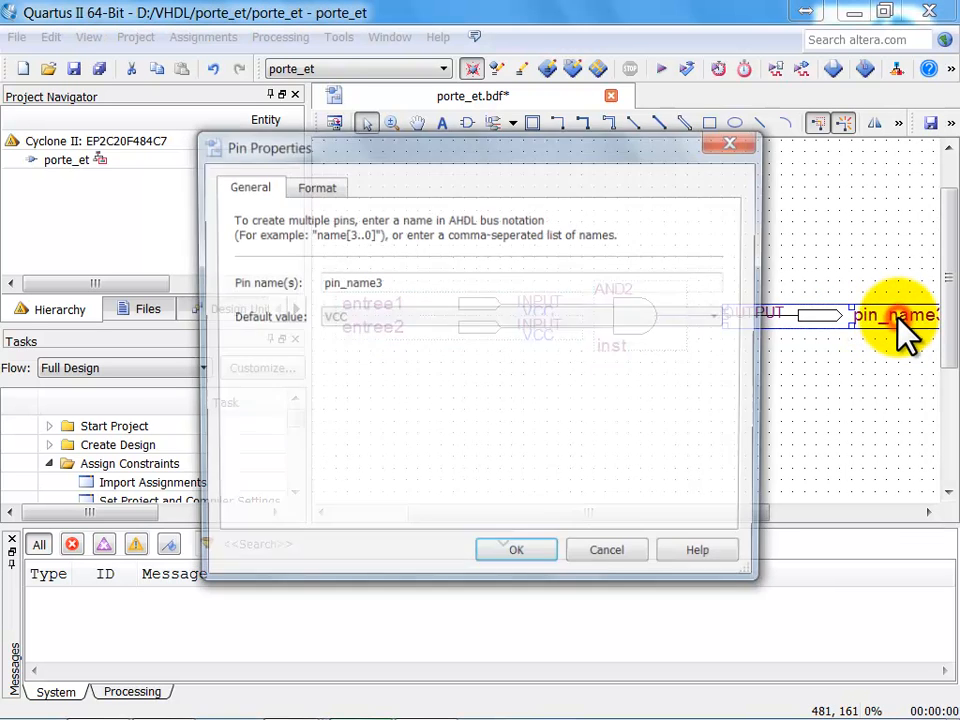
pyautogui.doubleClick(394, 282)
pyautogui.write('sortie')
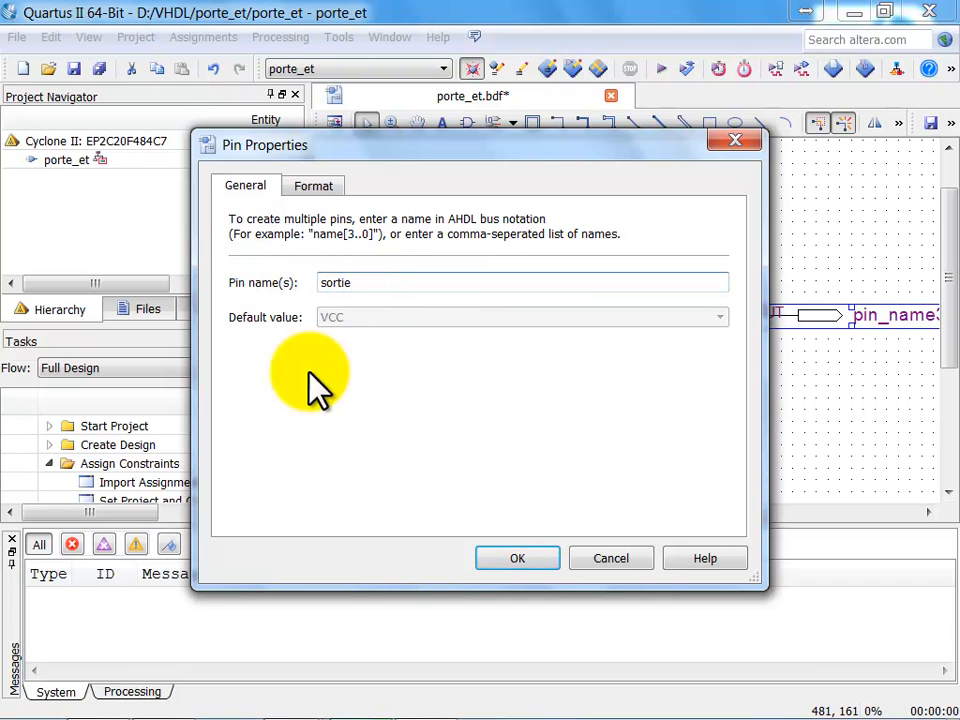
pyautogui.click(527, 558)
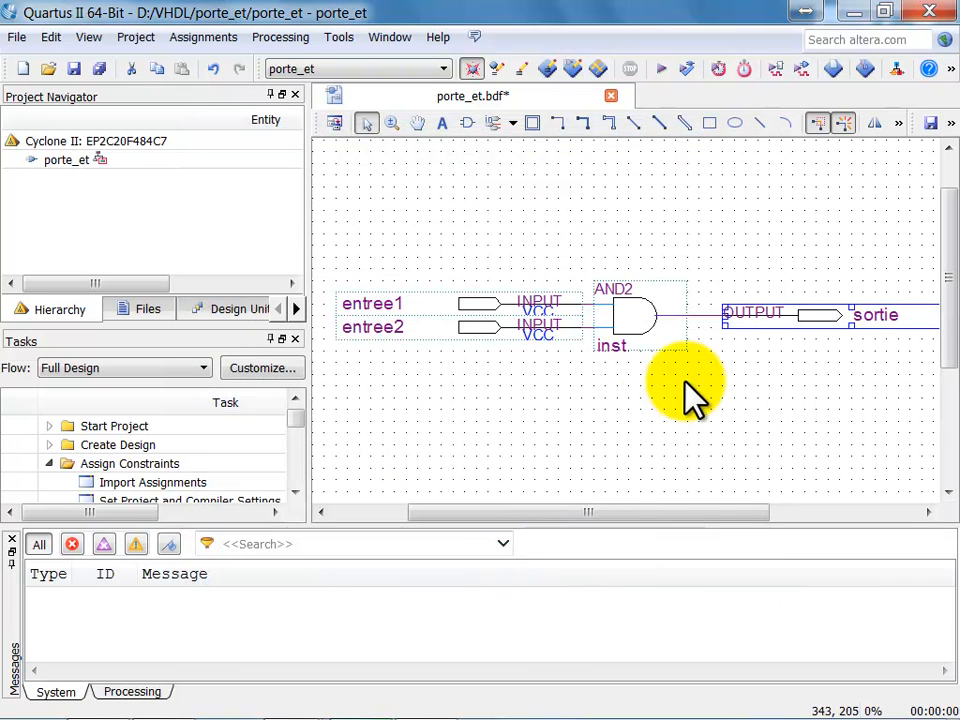
pyautogui.click(708, 441)
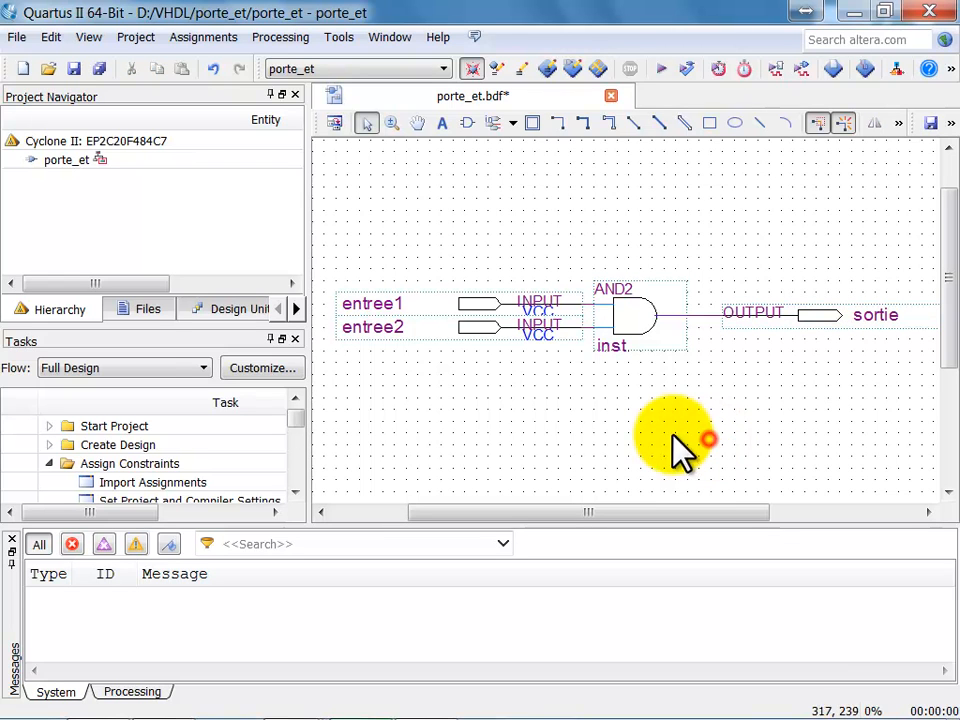
pyautogui.click(73, 68)
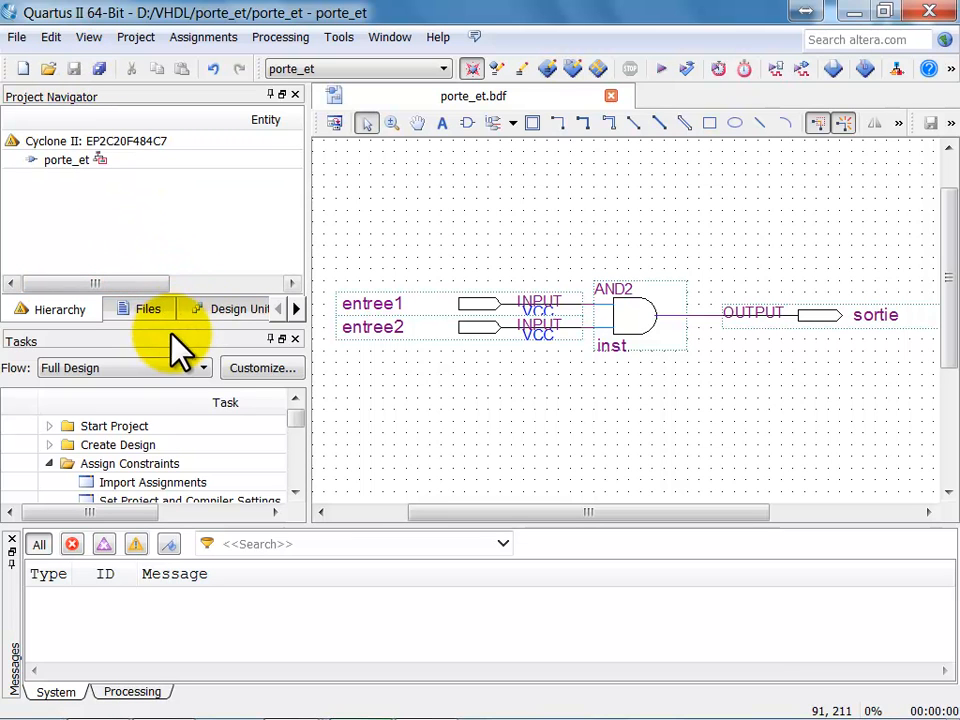
# Enlarge the Tasks area, keep the Full Design flow, and run the complete Compile Design task on the project.
pyautogui.moveTo(171, 322); pyautogui.dragTo(189, 231)
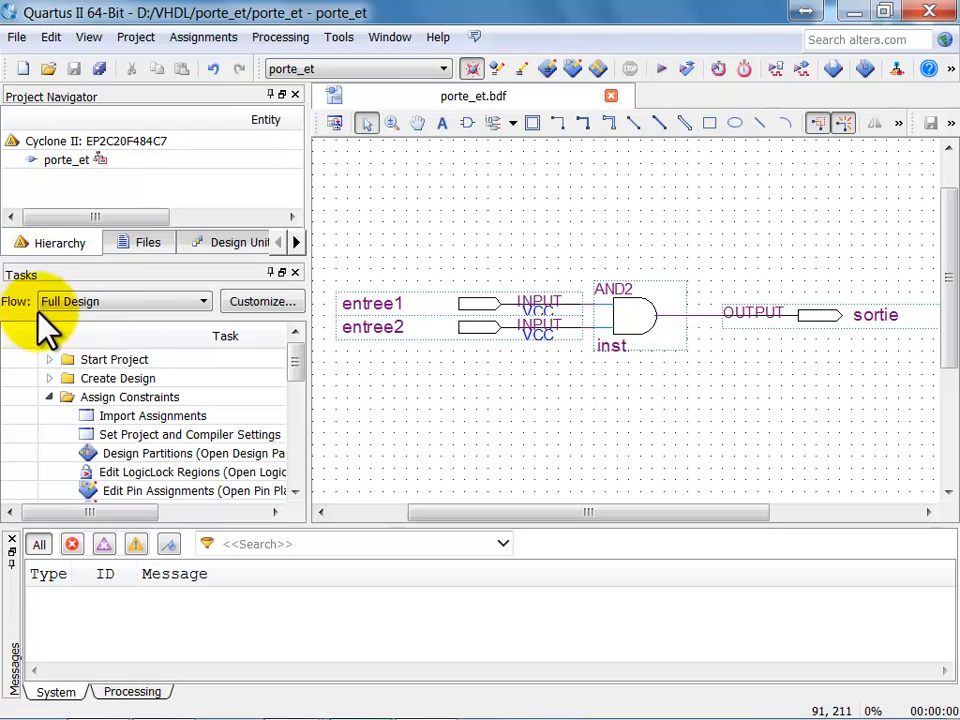
pyautogui.click(135, 318)
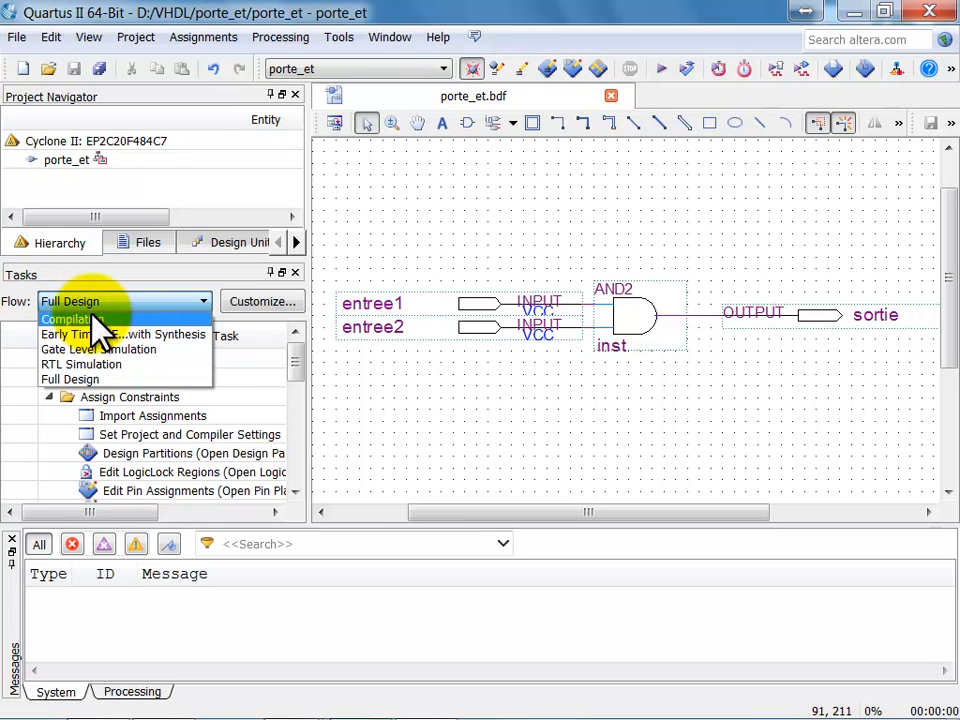
pyautogui.click(95, 381)
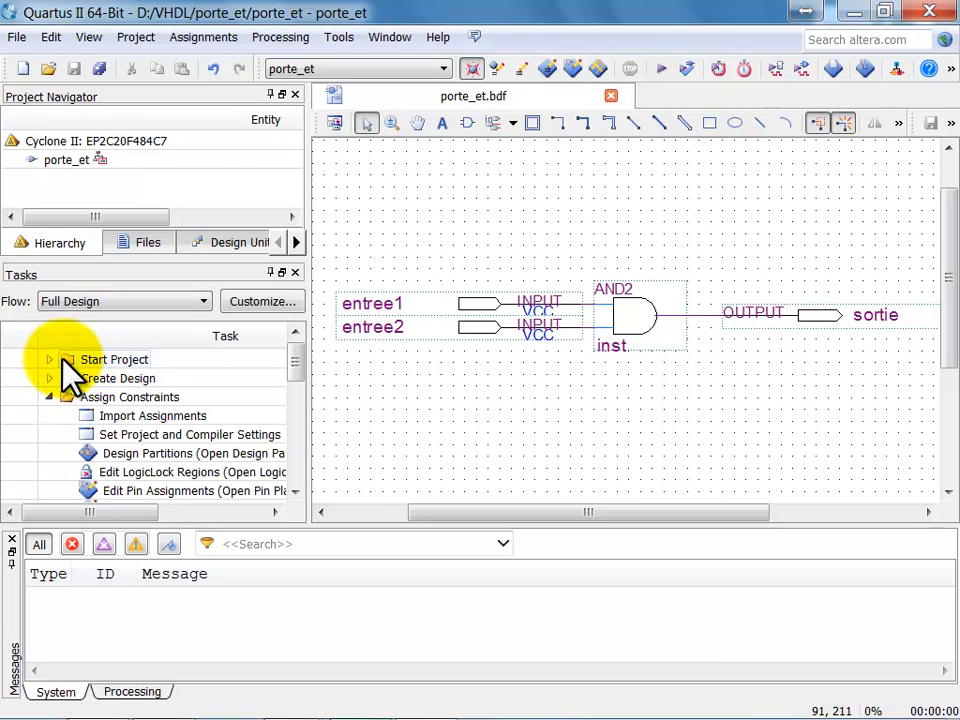
pyautogui.moveTo(291, 368); pyautogui.dragTo(285, 420)
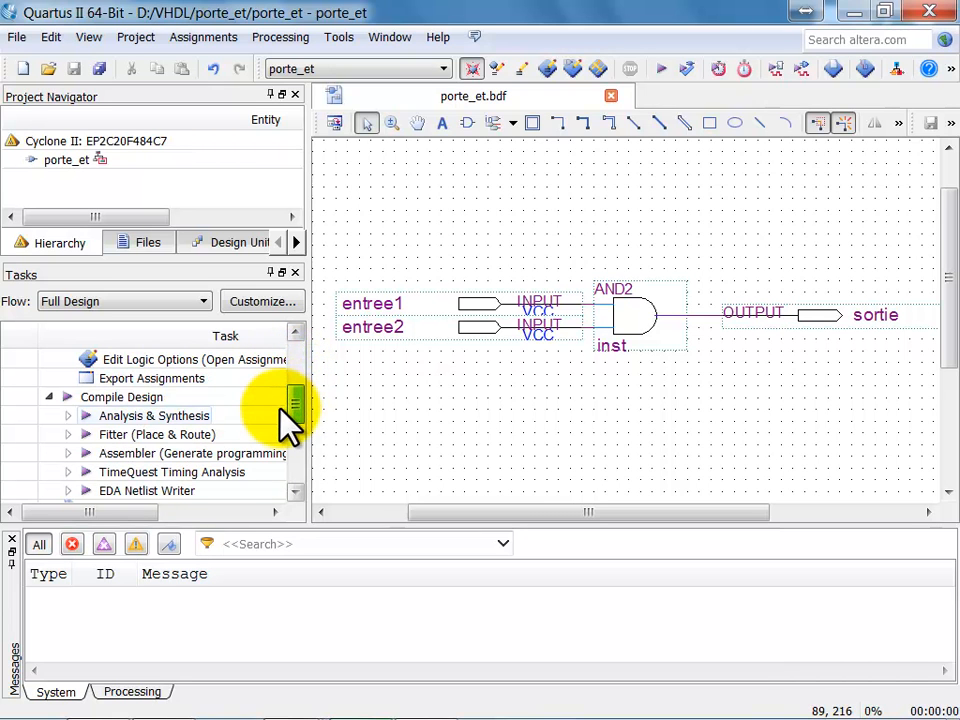
pyautogui.doubleClick(68, 400)
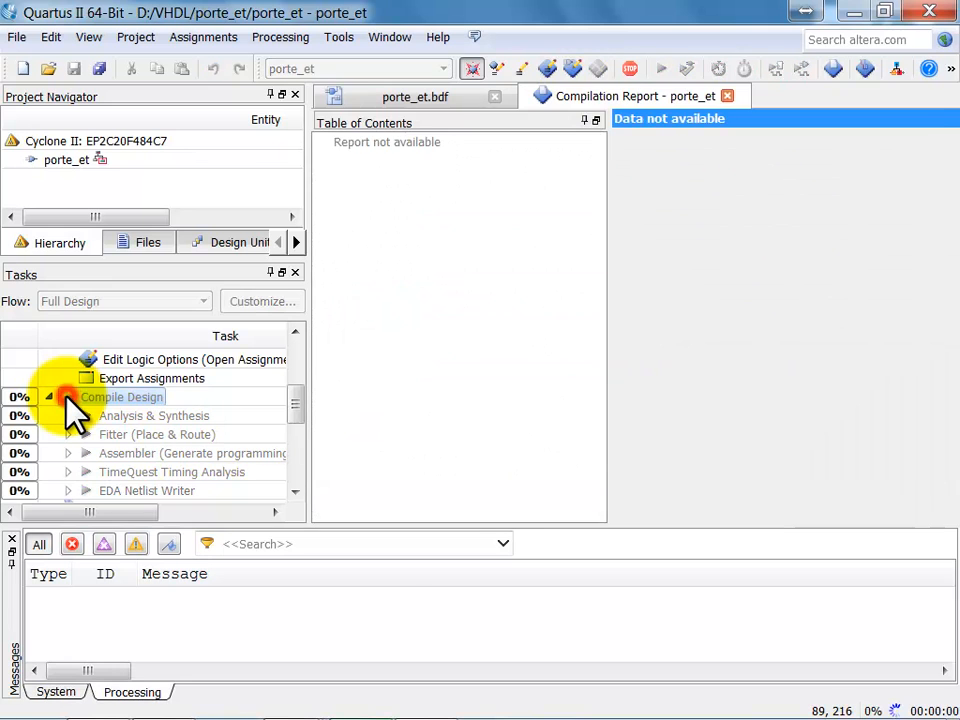